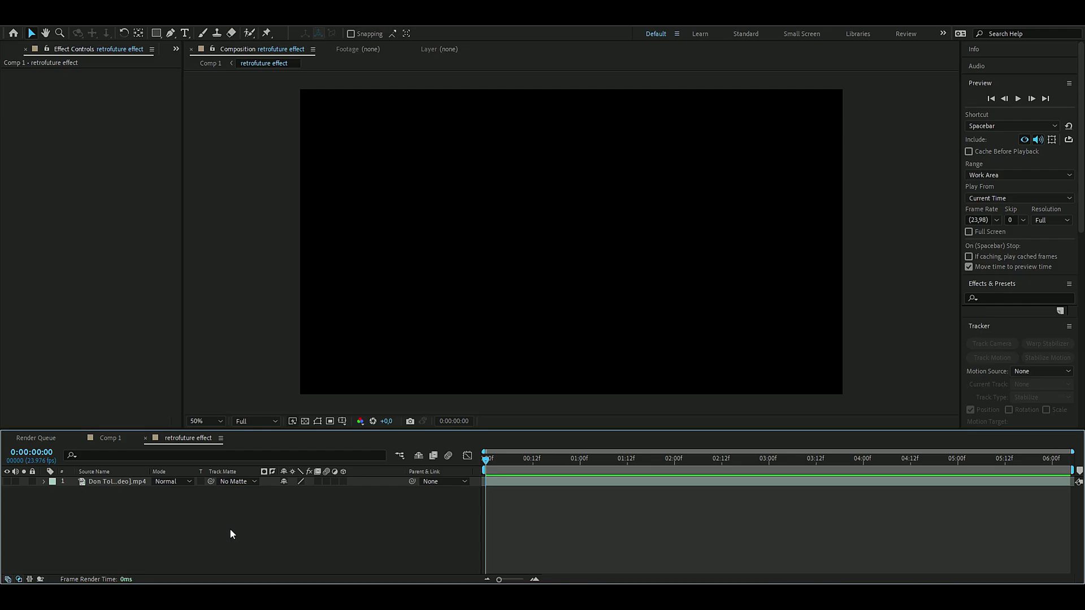
- Make the video layer visible and scrub the timeline to preview its frames
click(7, 481)
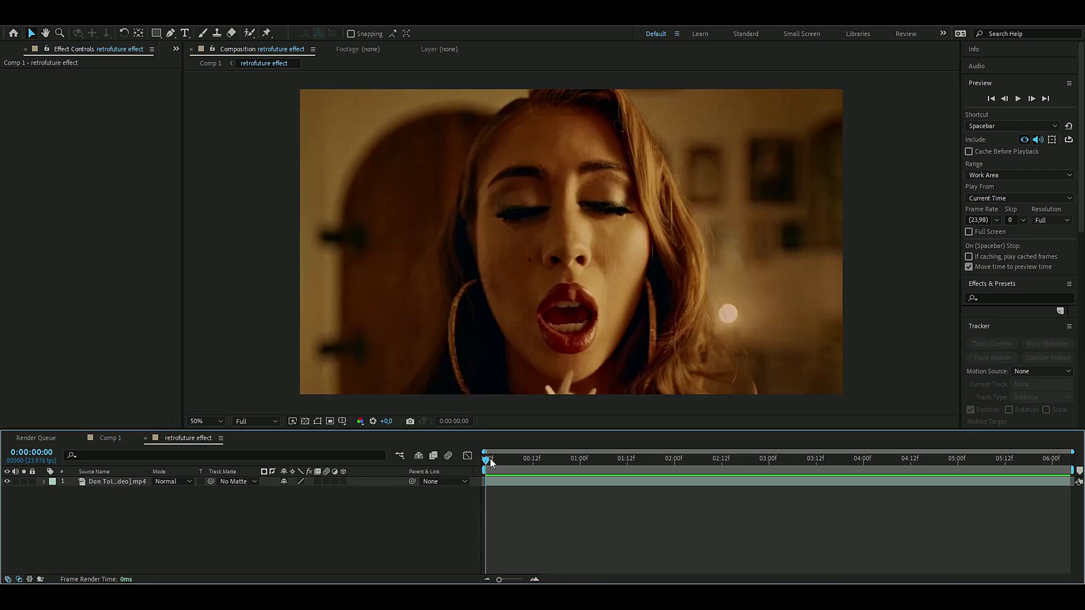
drag(490, 460, 867, 465)
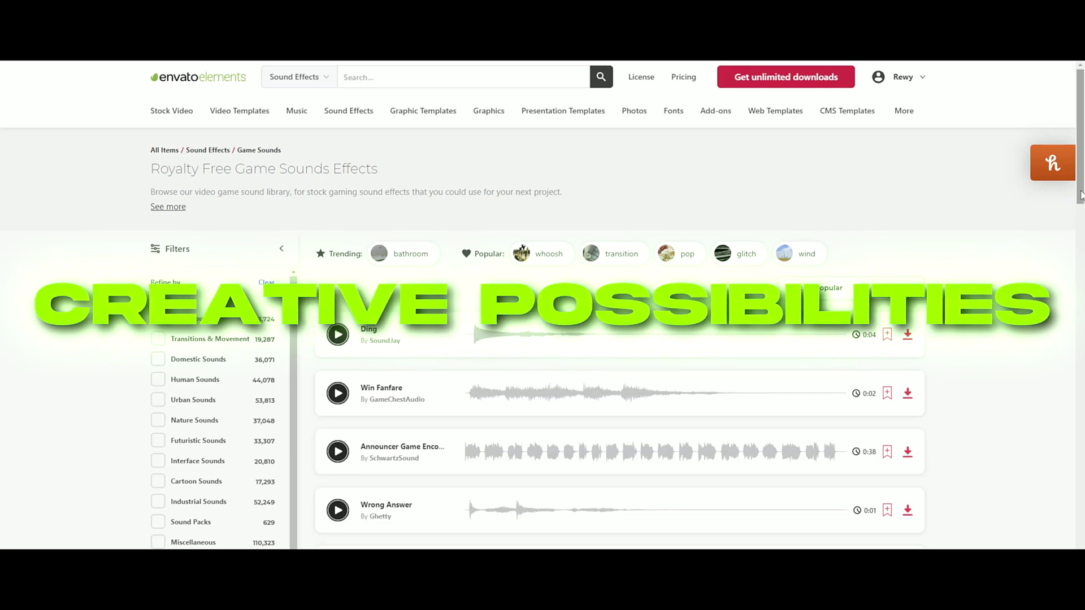
scroll(543, 339, down, 3)
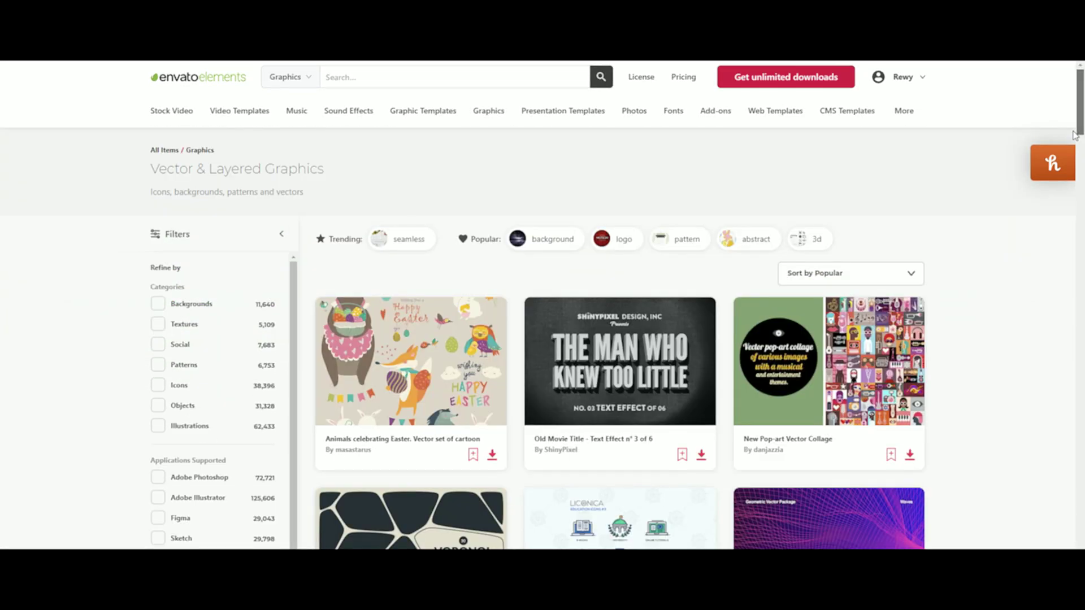
- Scroll through the Envato Elements category results, ending on the Fonts listing
drag(1074, 134, 1061, 213)
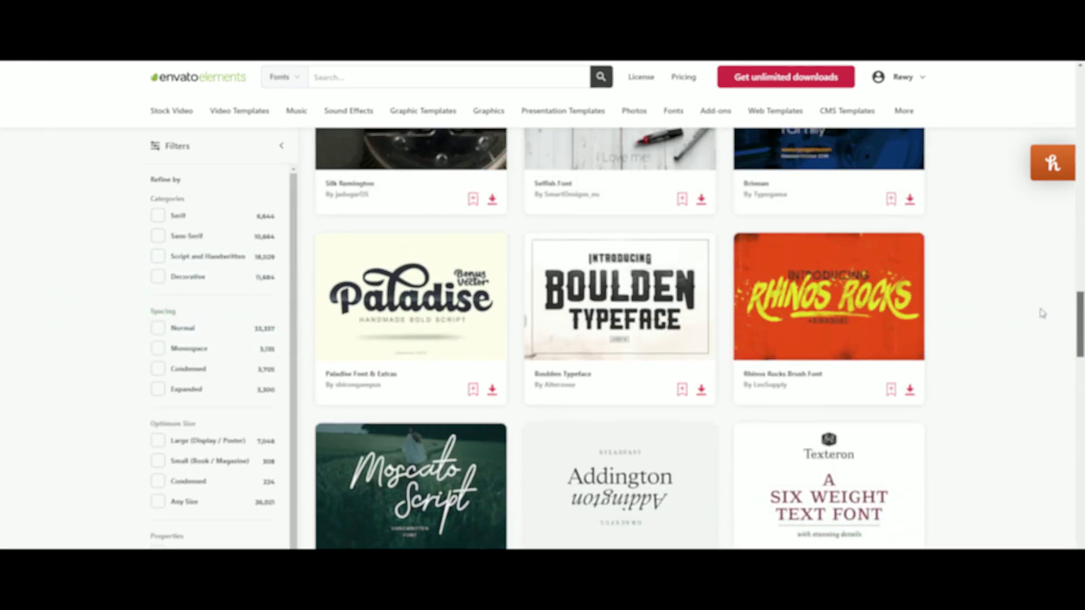
scroll(1044, 293, up, 5)
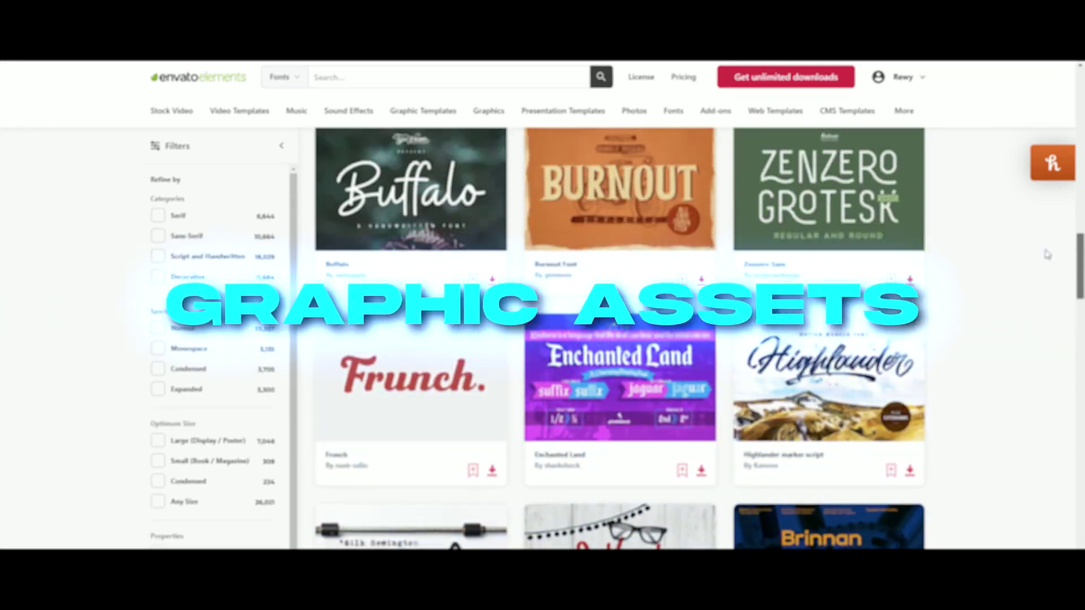
scroll(1048, 254, up, 15)
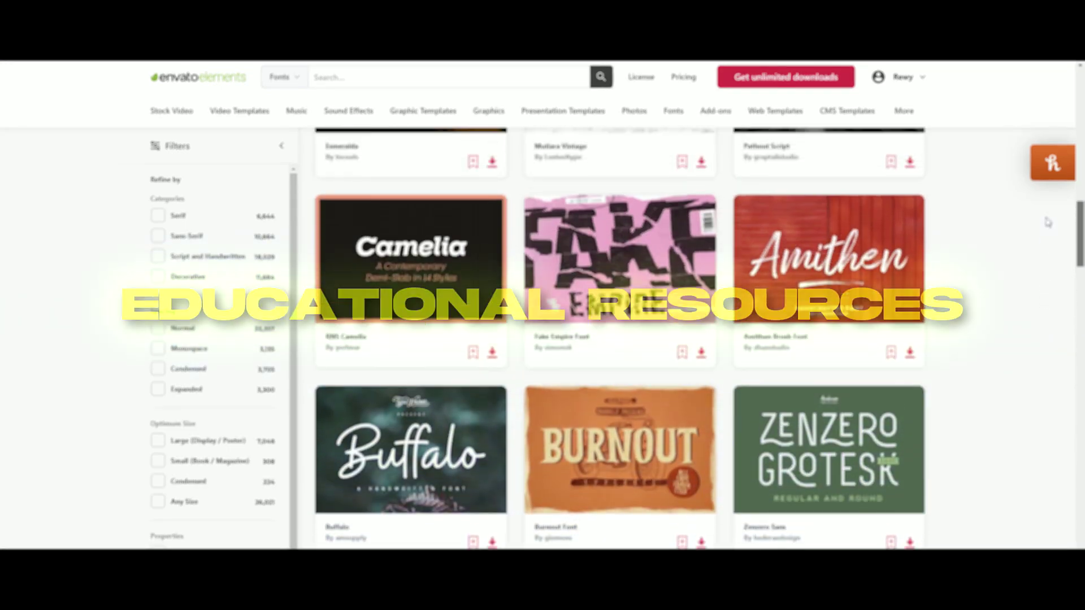
scroll(1042, 148, up, 7)
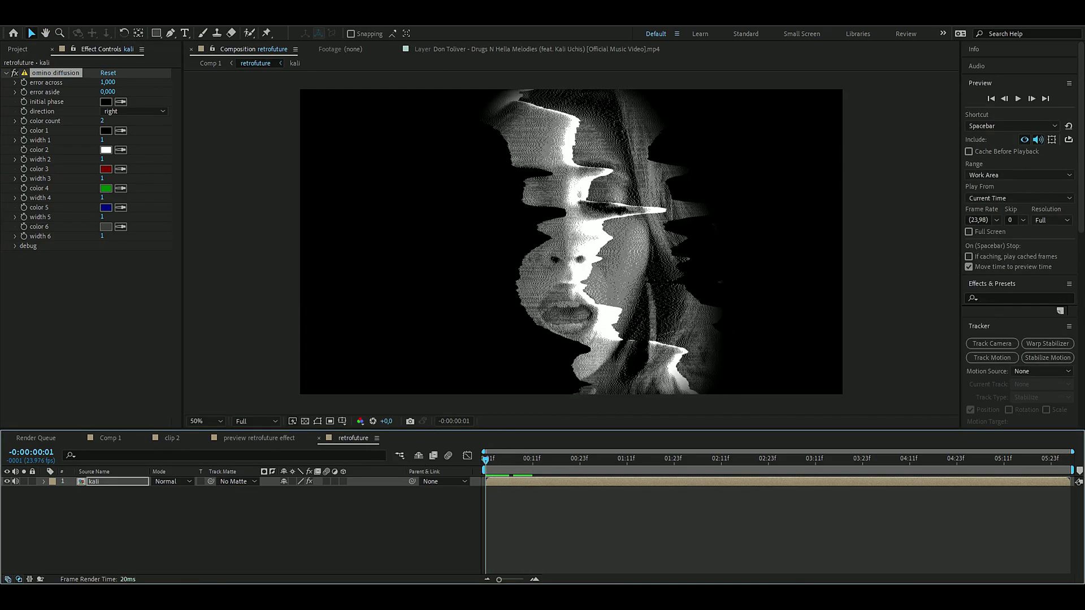
- Adjust omino diffusion's error across to about 0.4 and error aside to 0.050, checking a later frame
drag(106, 85, 82, 93)
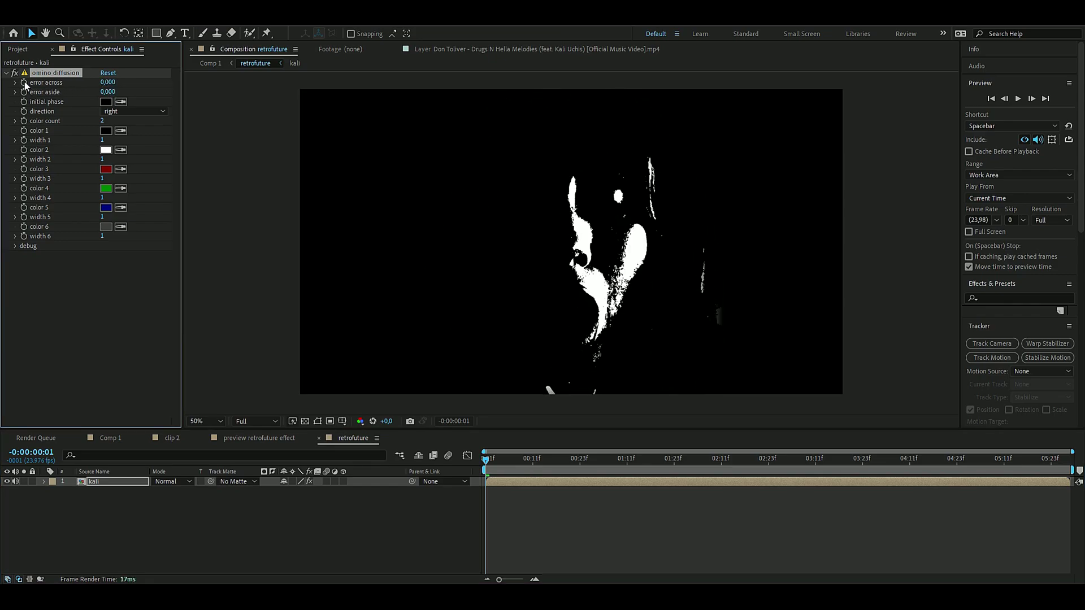
drag(508, 459, 1074, 508)
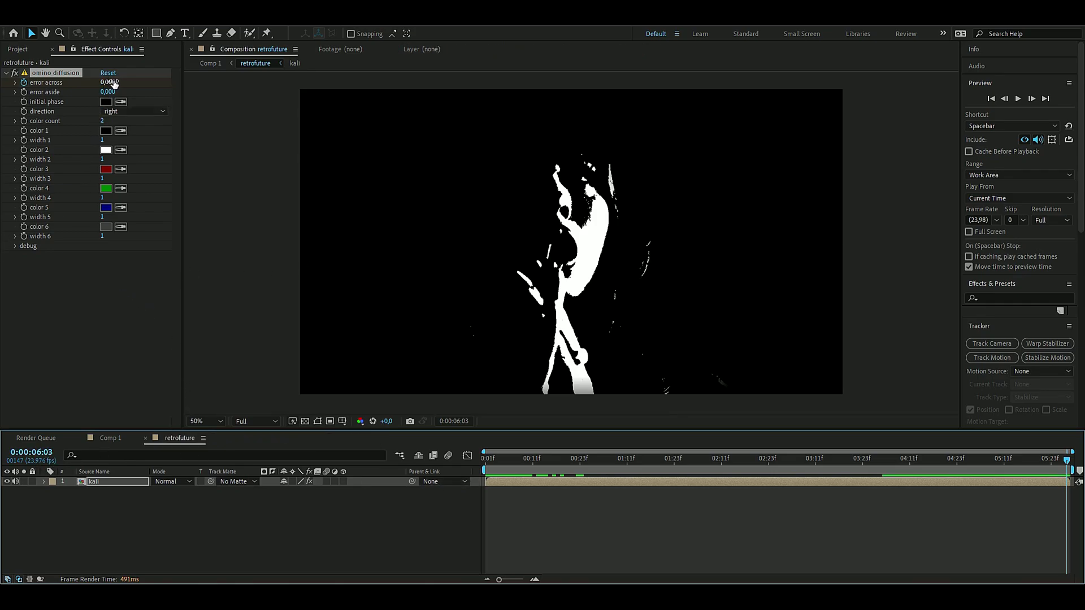
drag(114, 84, 144, 82)
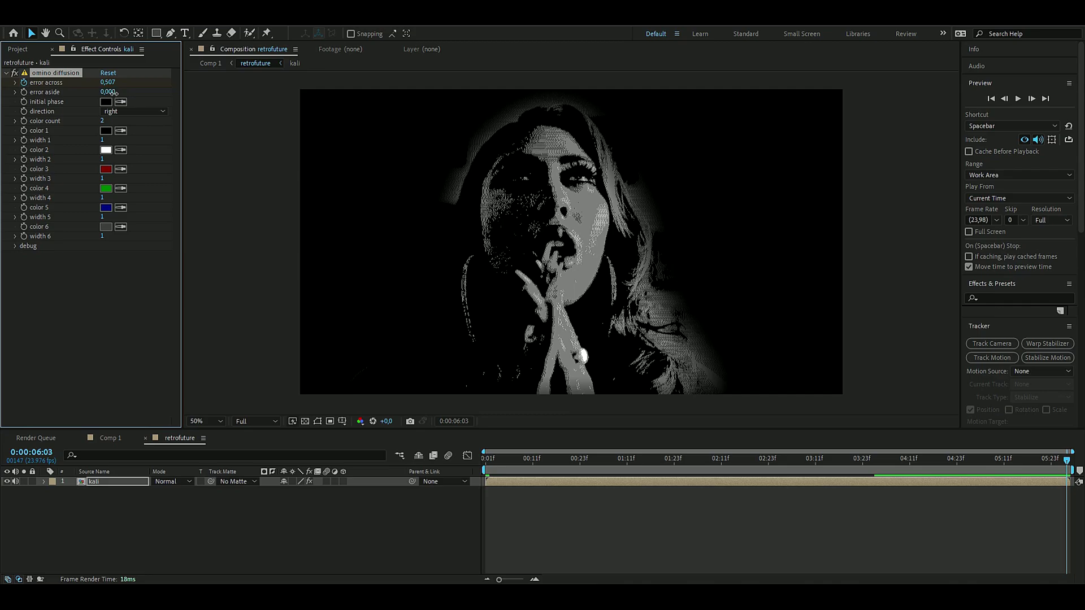
drag(115, 93, 120, 93)
- Raise the diffusion's error aside to 0.080 and try the downward diffusion direction
click(492, 466)
mouse_move(491, 462)
mouse_down()
mouse_move(562, 459)
mouse_move(494, 459)
mouse_up()
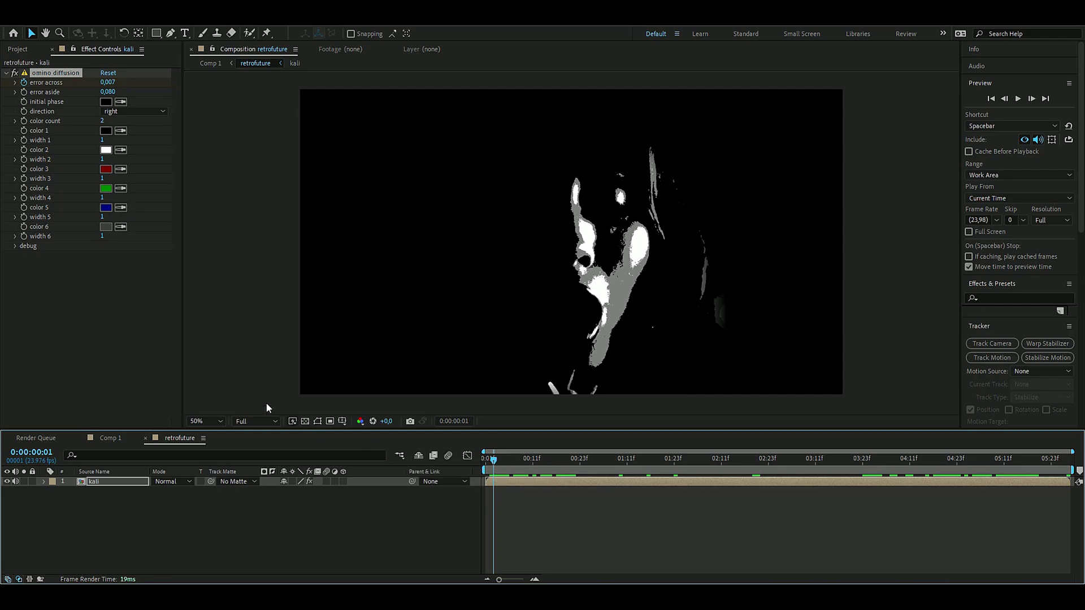
click(104, 112)
click(139, 148)
key(space)
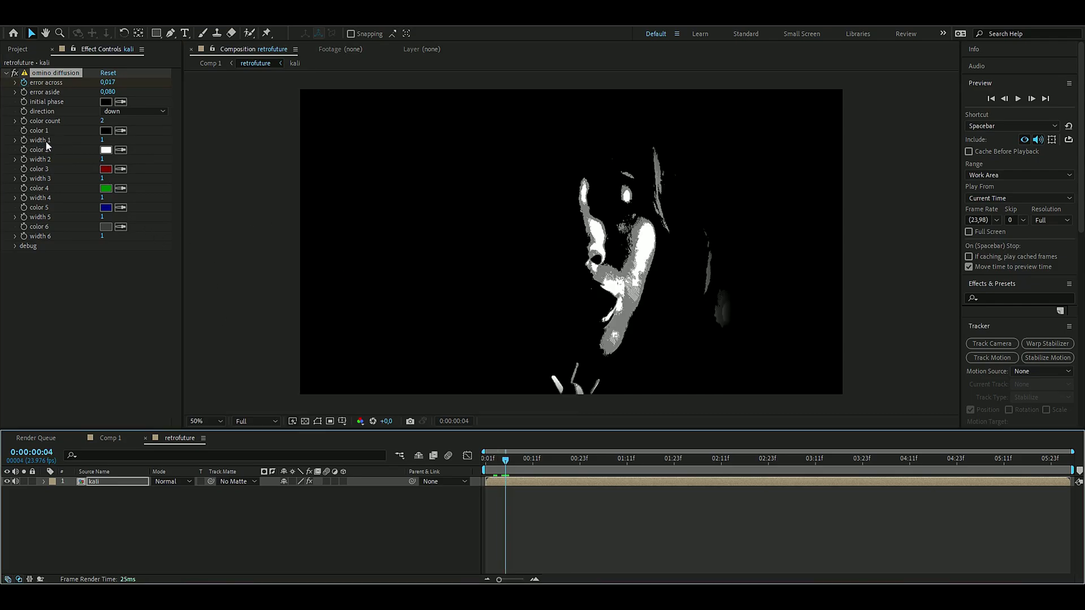
- Set Width 1 to 12 and scrub the clip to check the horizontal line streaks
drag(102, 140, 113, 142)
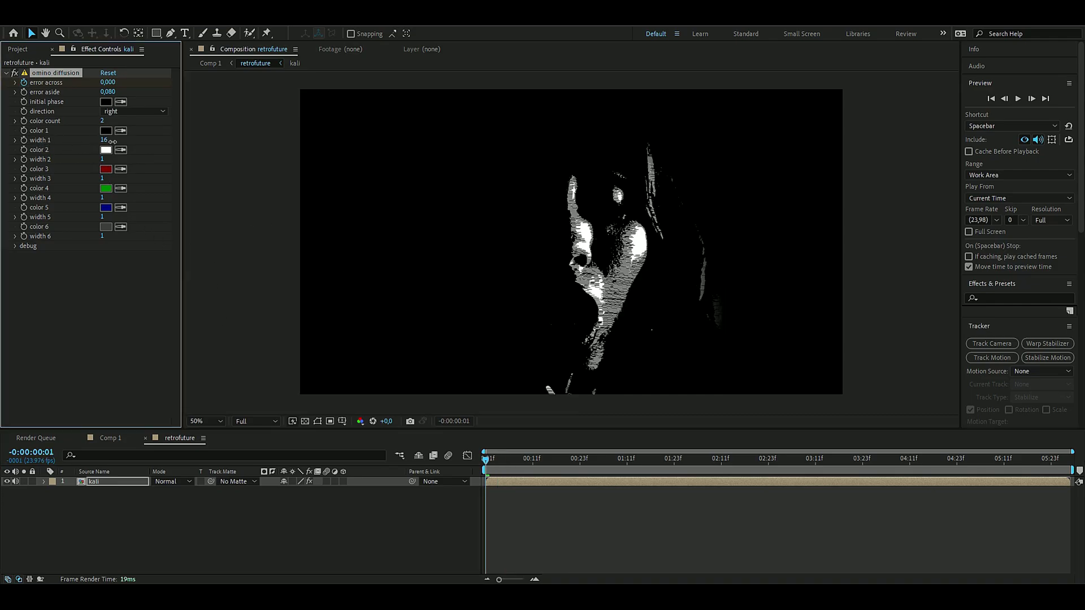
drag(113, 142, 109, 142)
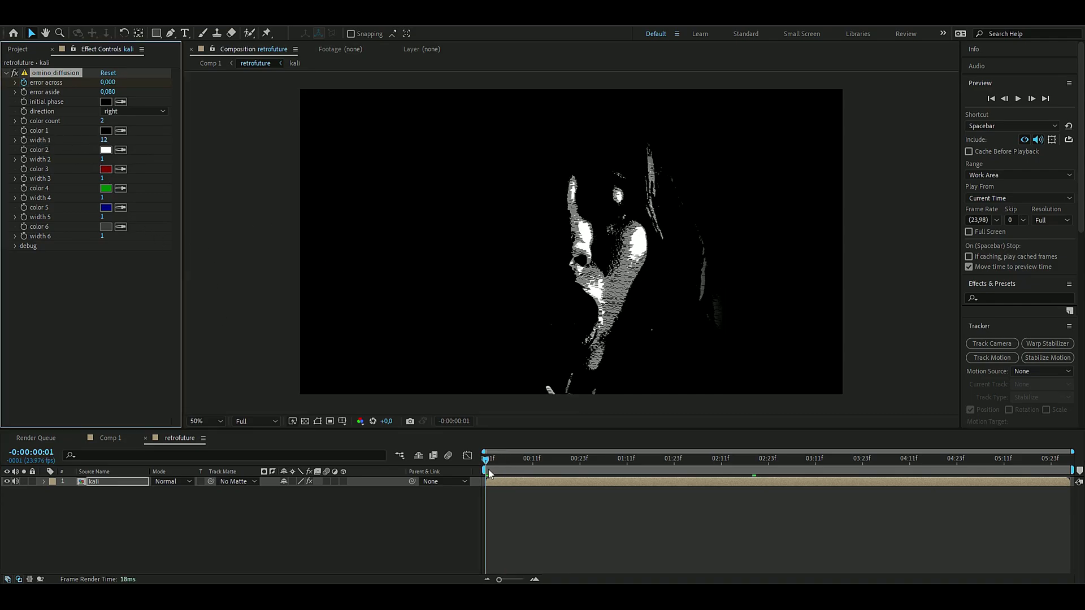
drag(486, 467, 838, 467)
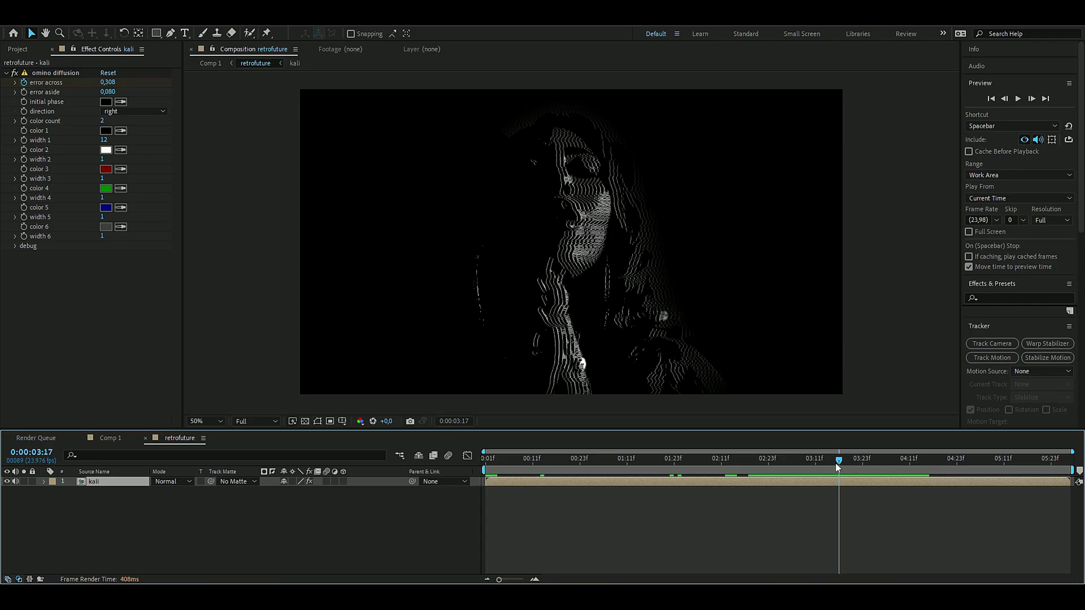
- Add a new adjustment layer with Deep Glow applied, then return to the clip's start
key(ctrl+alt+y)
key(ctrl+space)
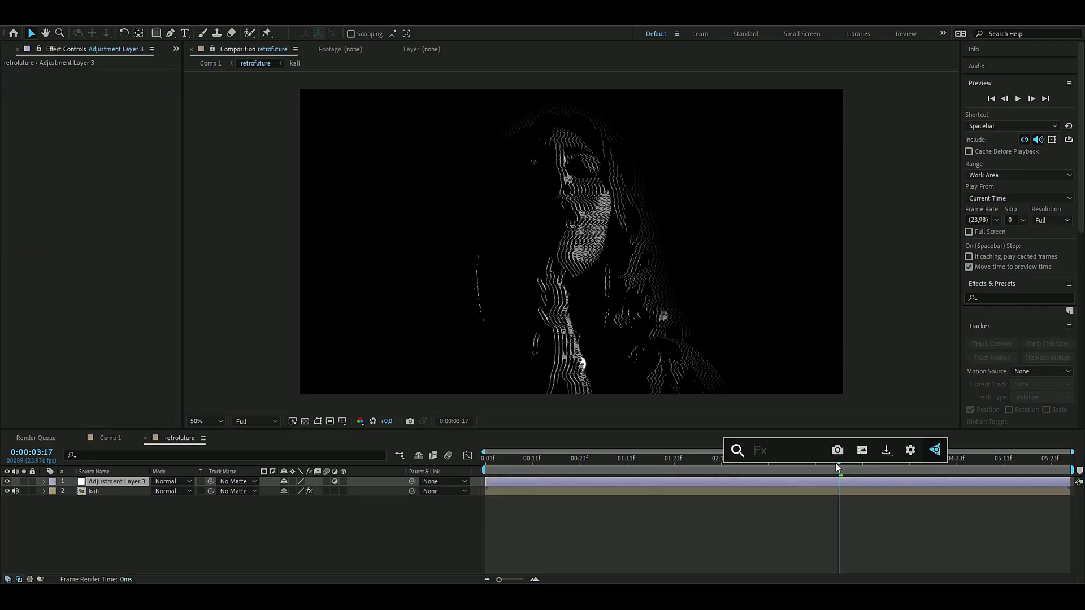
text(d)
key(Return)
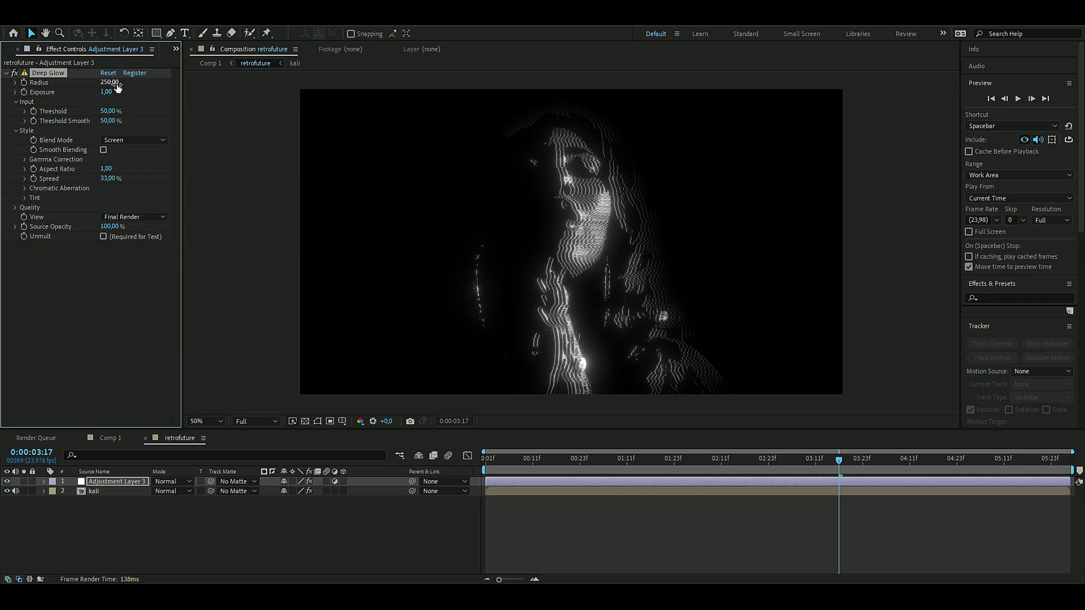
click(646, 460)
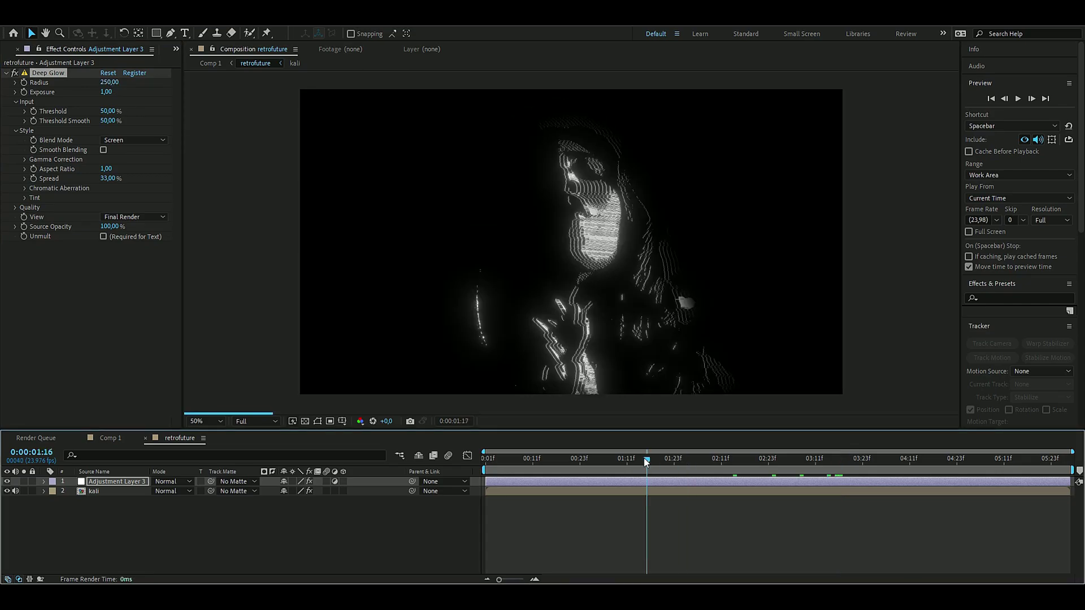
drag(647, 461, 485, 459)
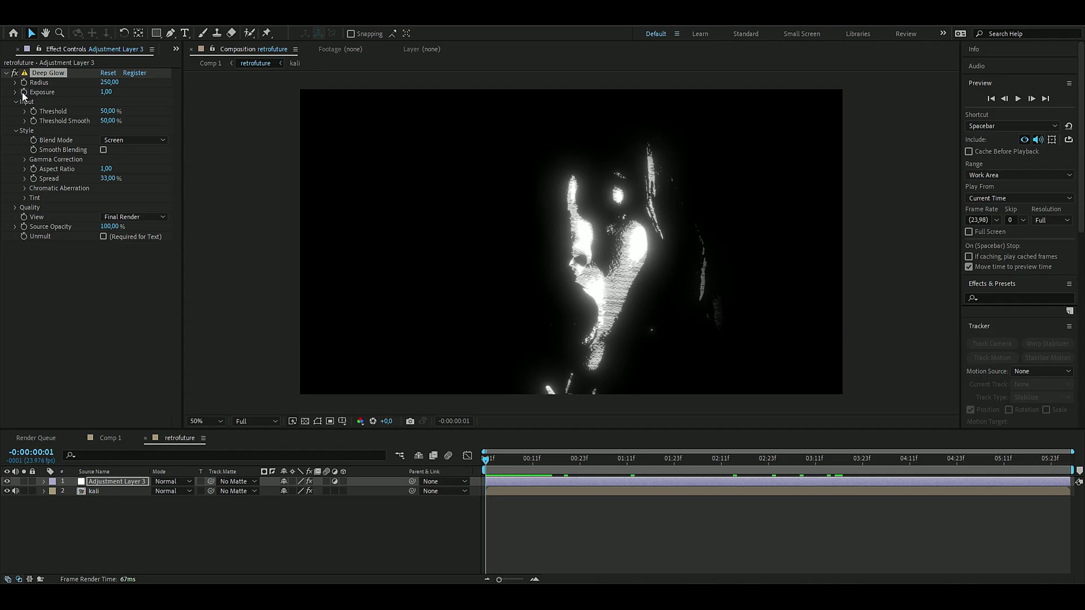
- Set Deep Glow exposure to 2.67, after trying 0.35 and 2.68
click(106, 92)
text(0)
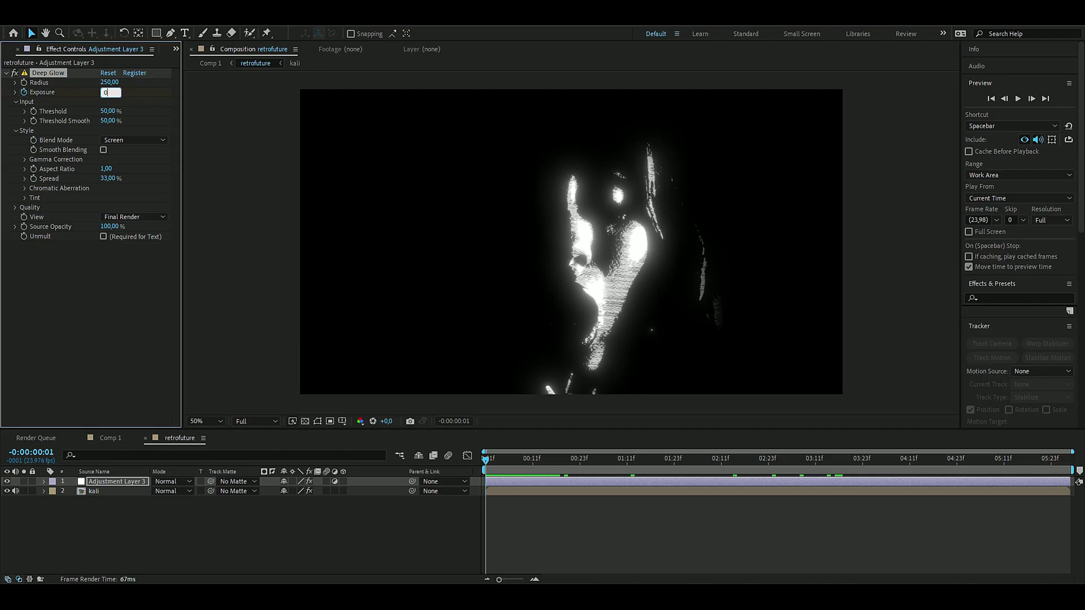
text(.35)
key(Return)
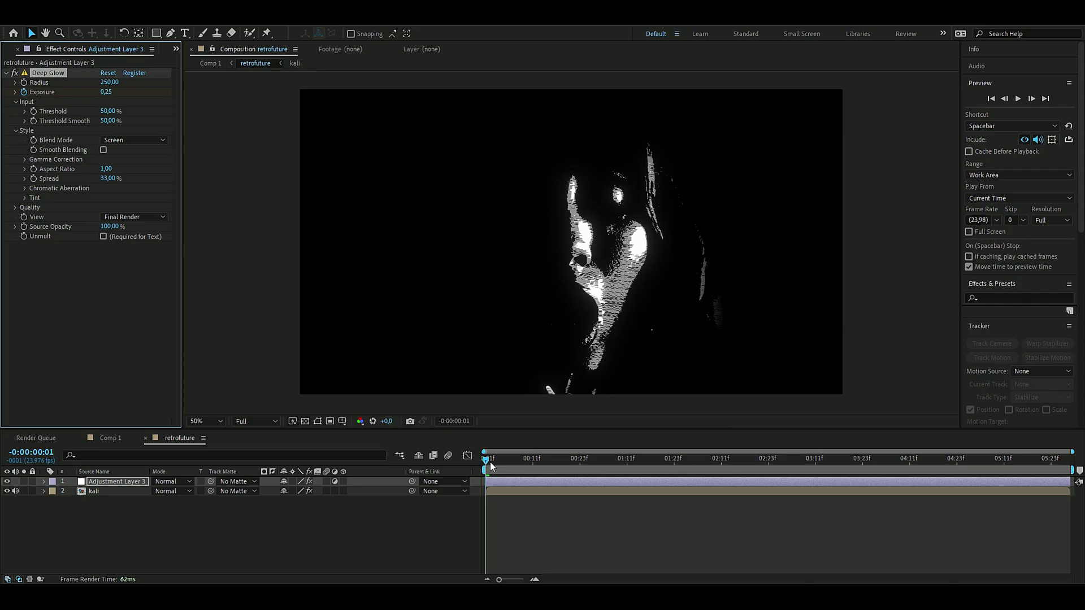
key(space)
click(107, 92)
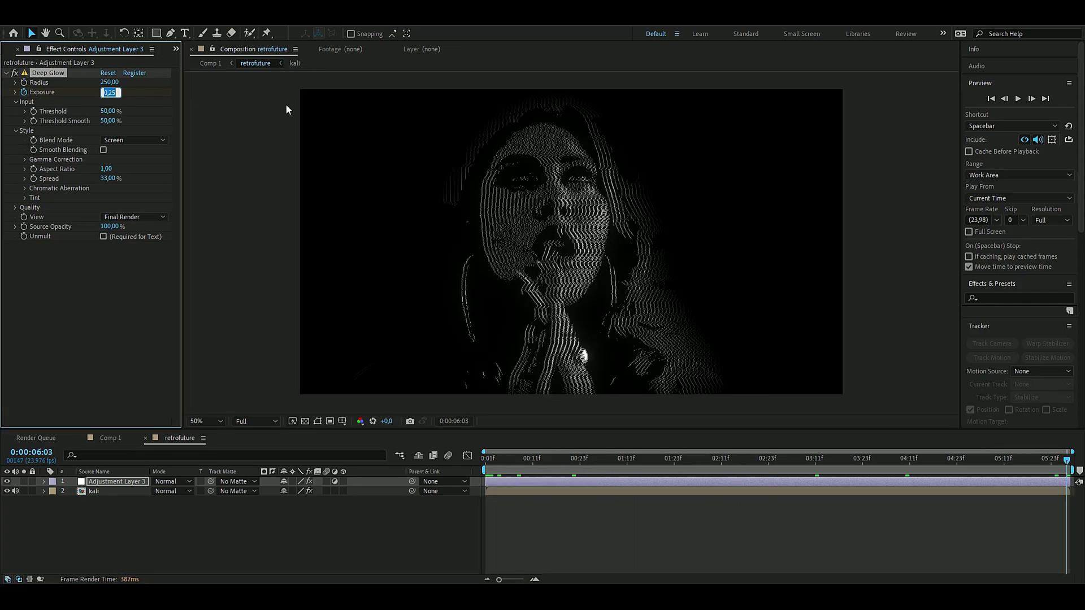
text(2.68)
key(Return)
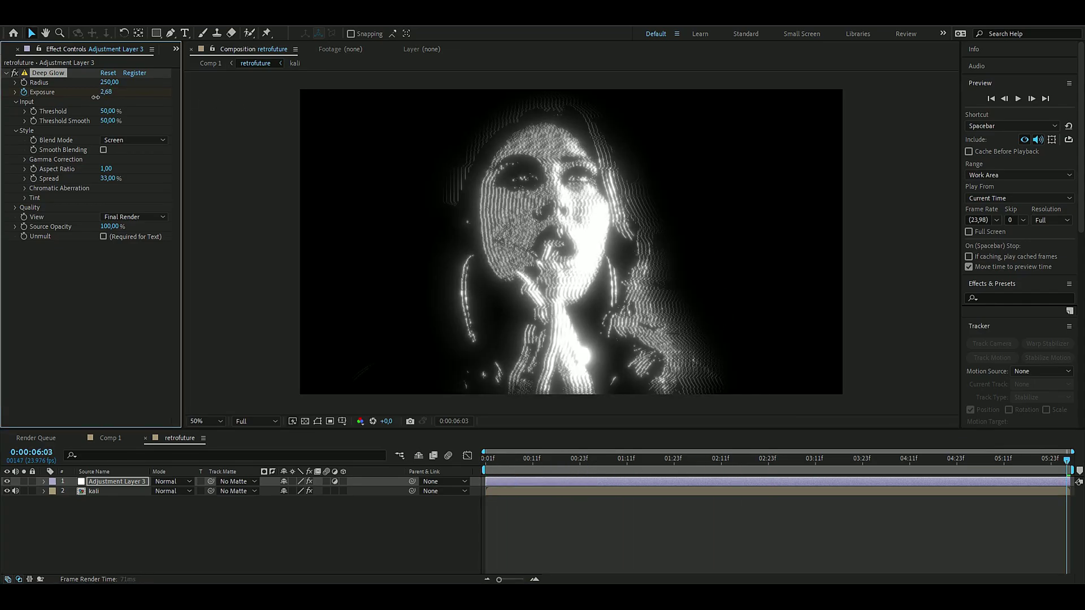
drag(96, 97, 94, 98)
click(976, 472)
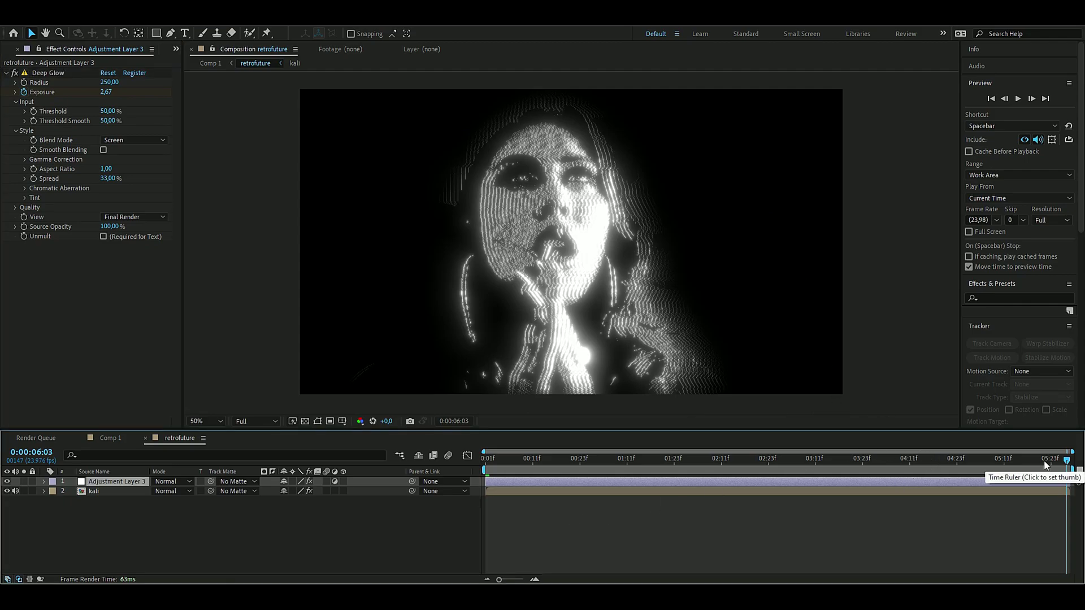
key(ctrl+space)
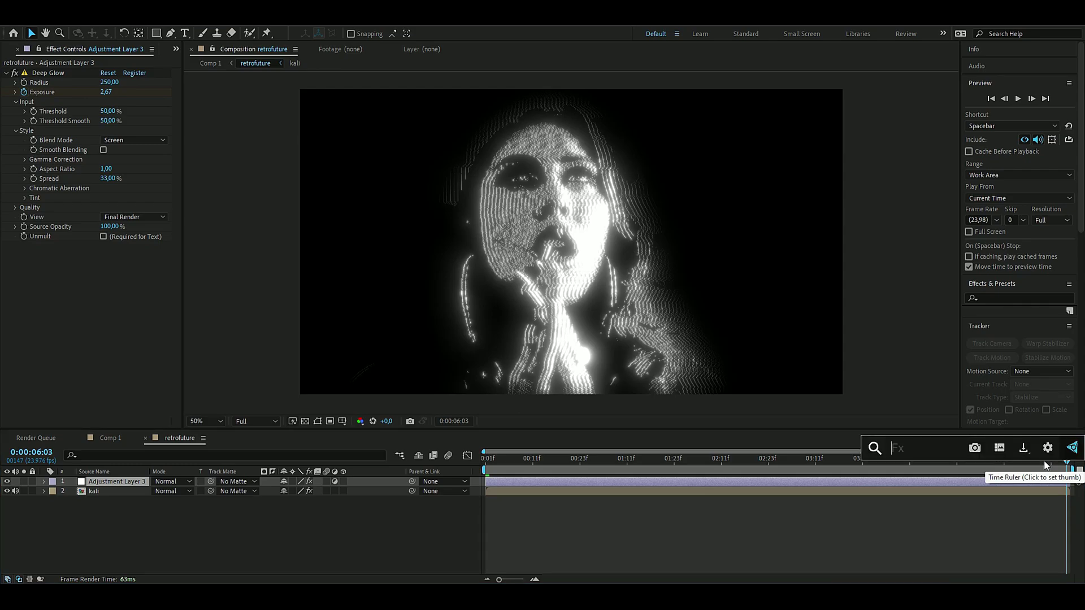
- Apply 4-Color Gradient and set its Color 4 to a deep blue
text(4)
key(Return)
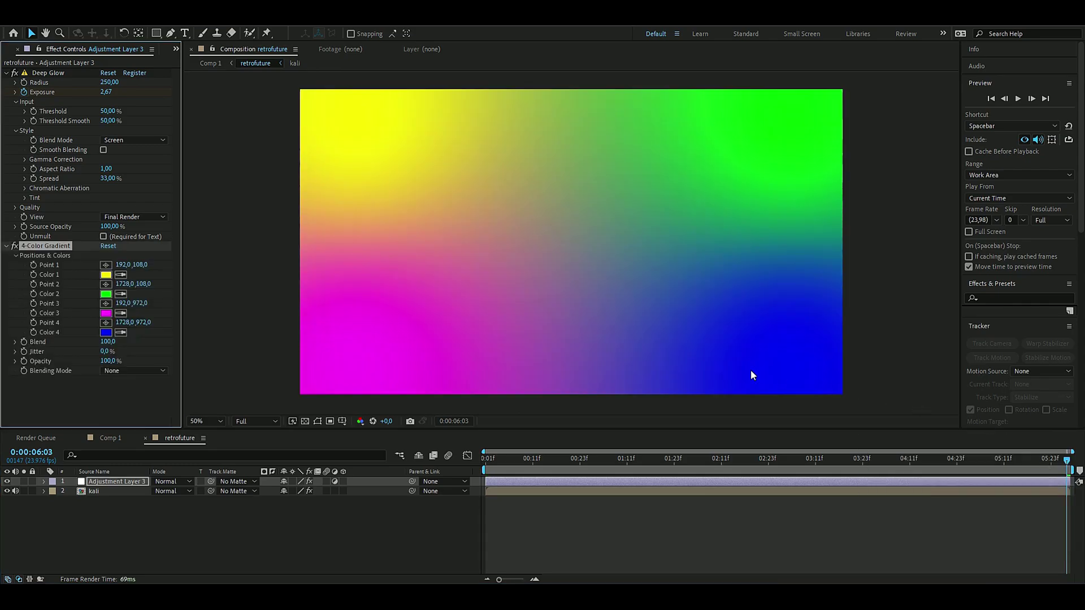
click(106, 332)
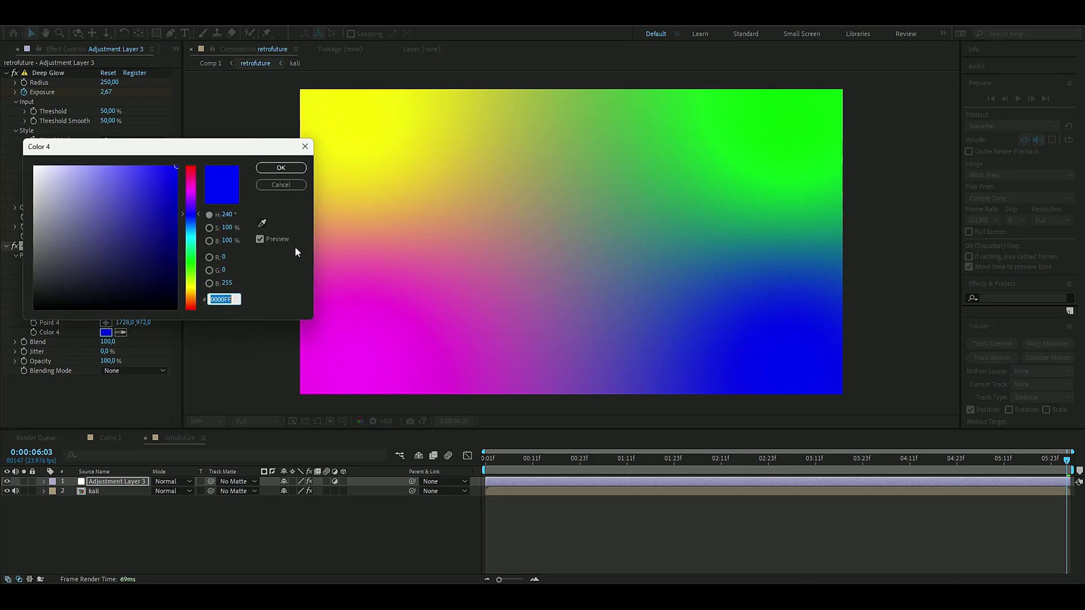
drag(195, 224, 193, 232)
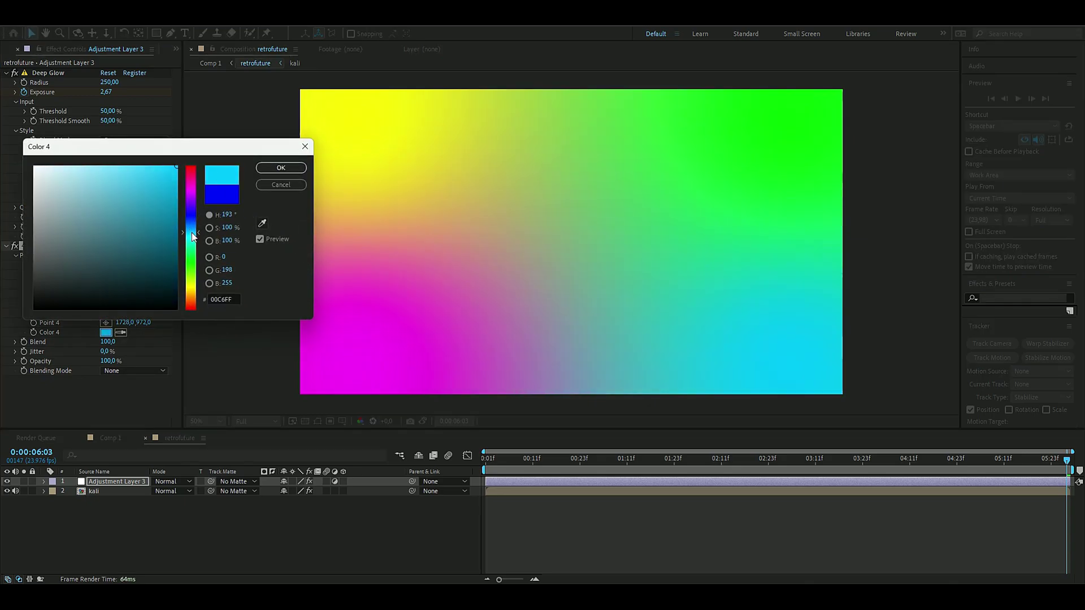
drag(193, 236, 194, 228)
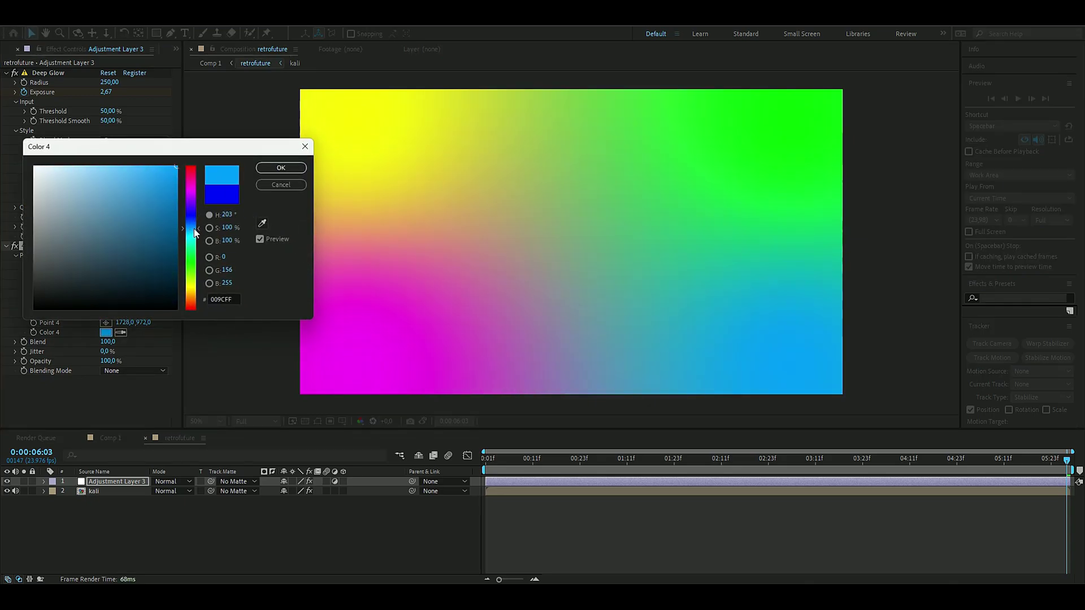
click(273, 169)
- Copy that blue into Colors 1–3, set blending mode to Color, and preview the clip
click(110, 333)
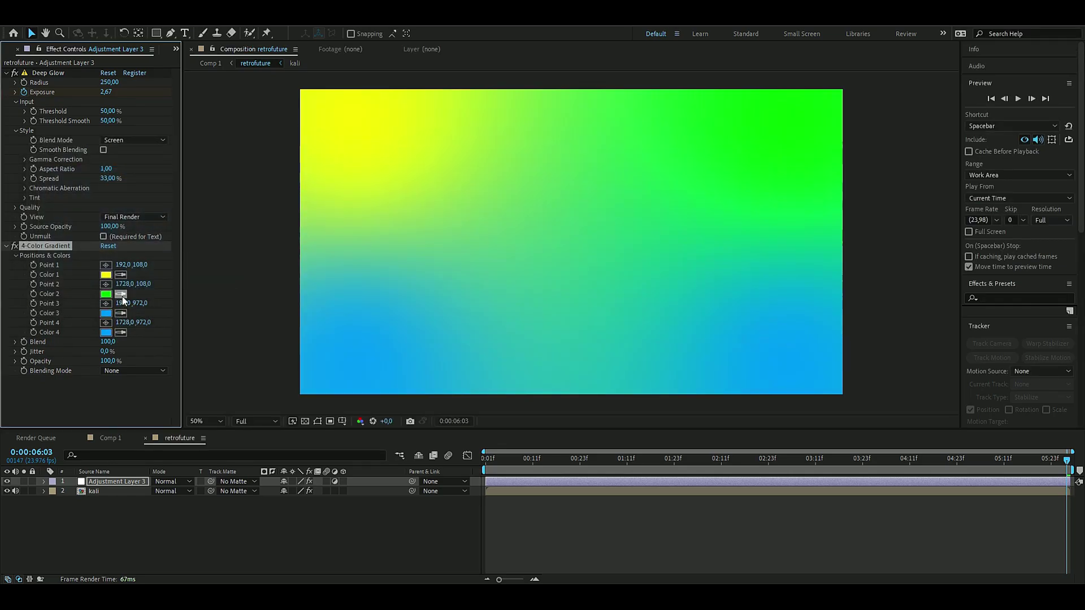
click(120, 294)
click(106, 313)
click(120, 274)
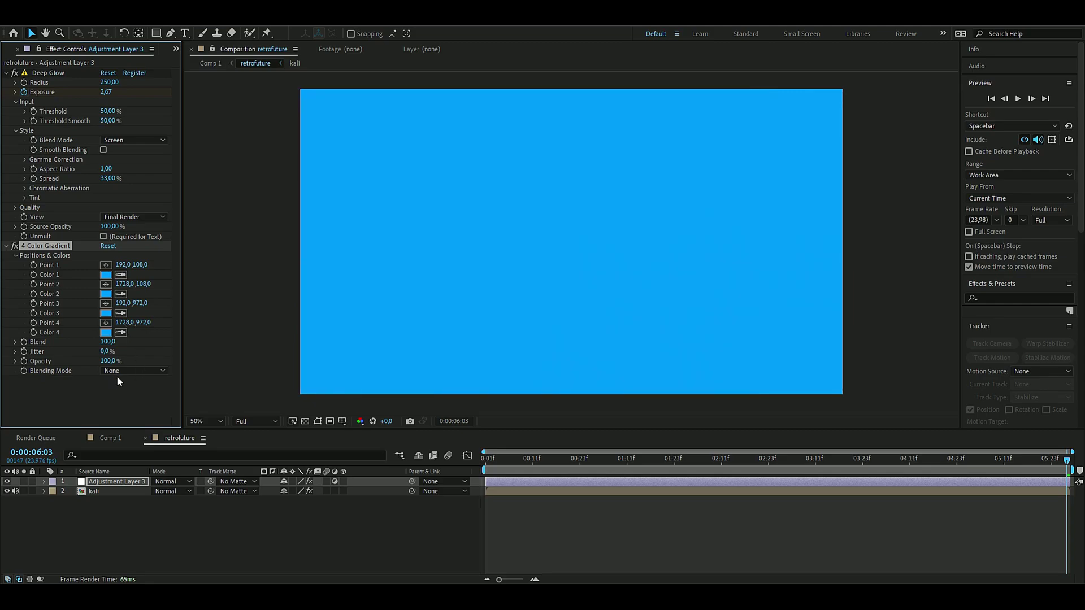
click(117, 372)
click(130, 346)
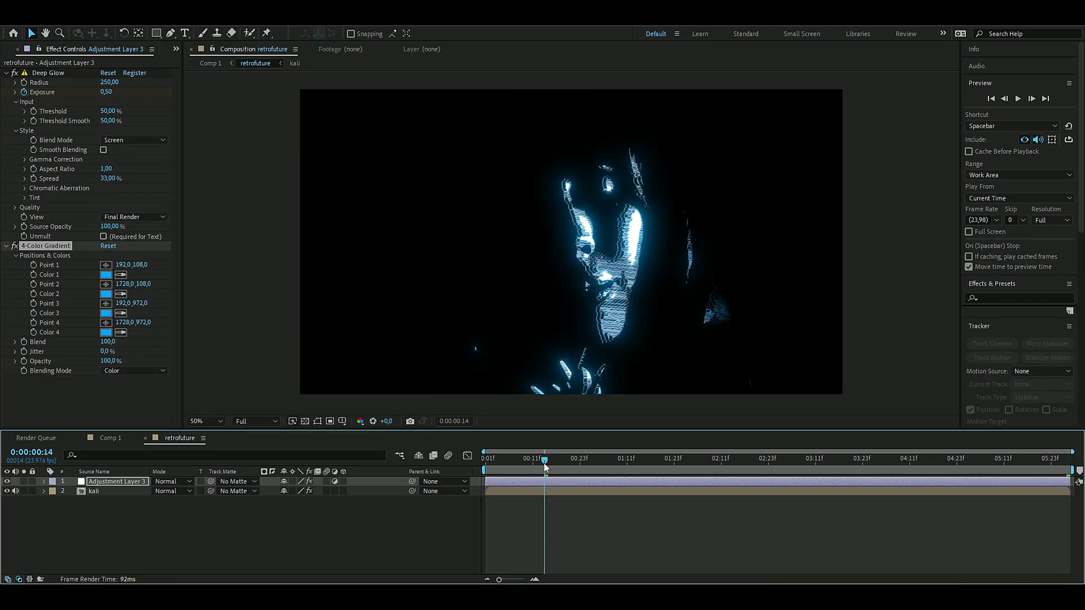
drag(544, 463, 474, 470)
key(space)
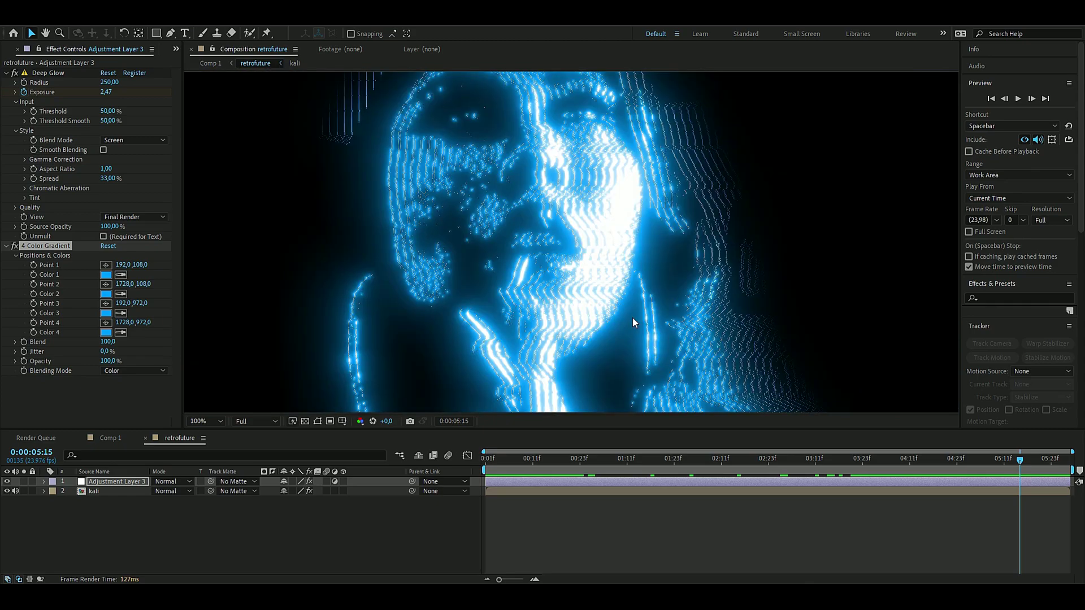
key(space)
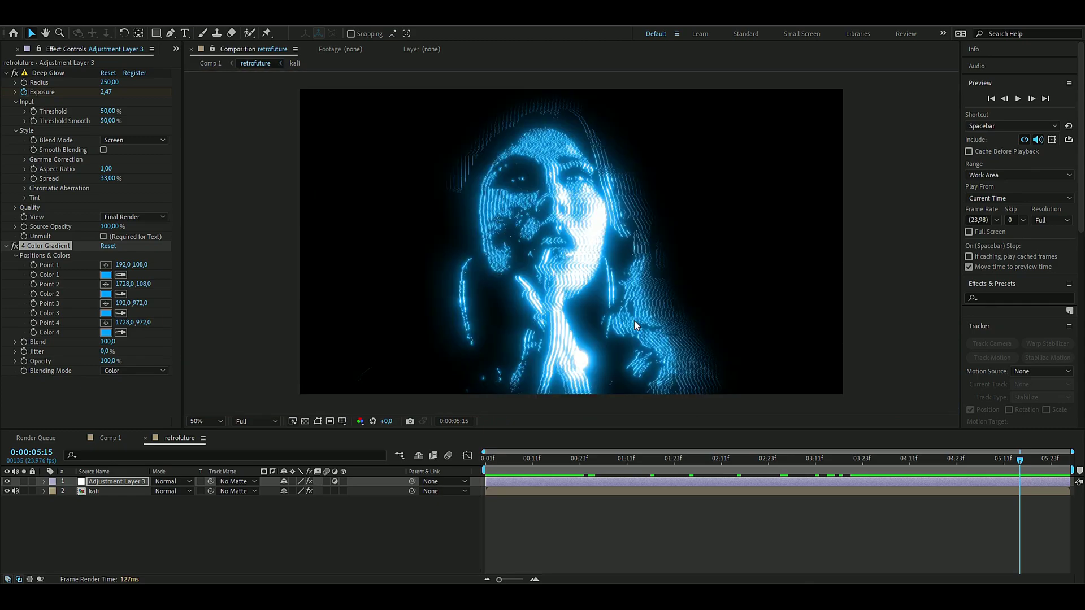
click(135, 484)
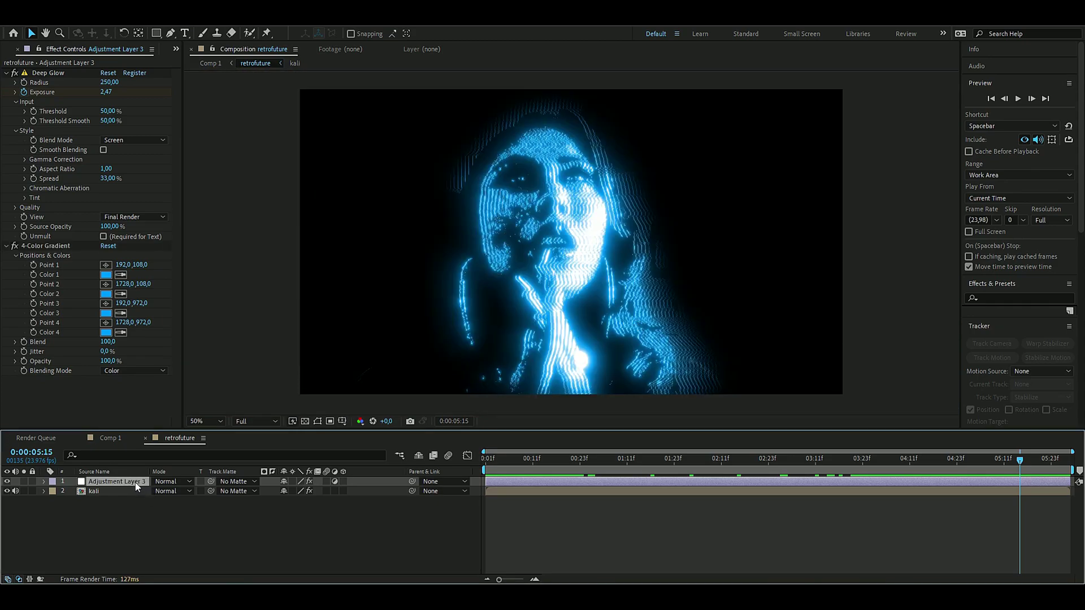
- Add a new adjustment layer with the Signal effect and expand its Luma modulation settings
key(ctrl+alt+y)
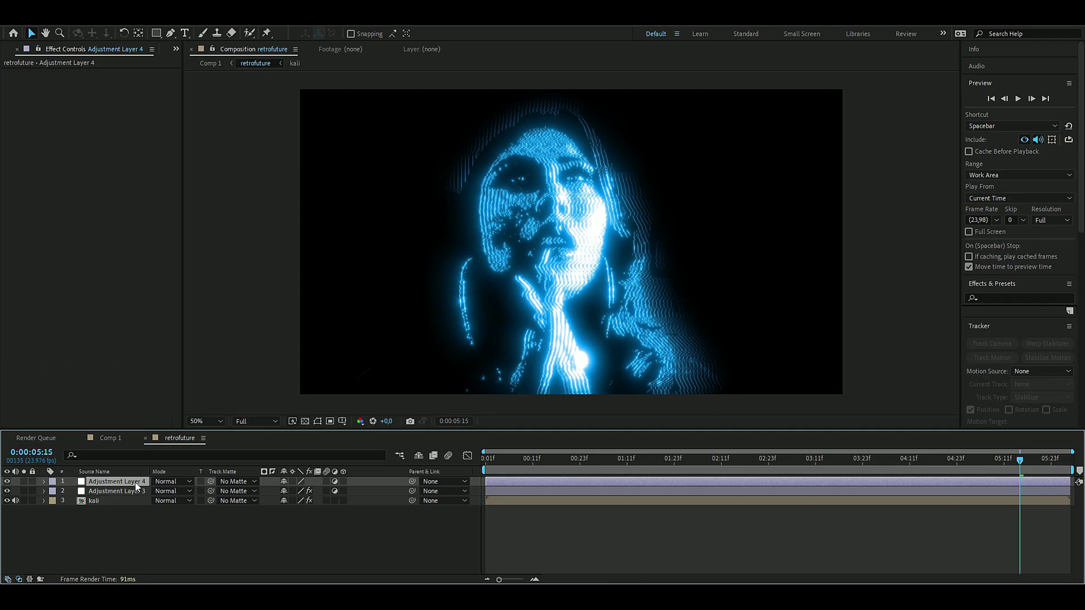
key(ctrl+space)
text(si)
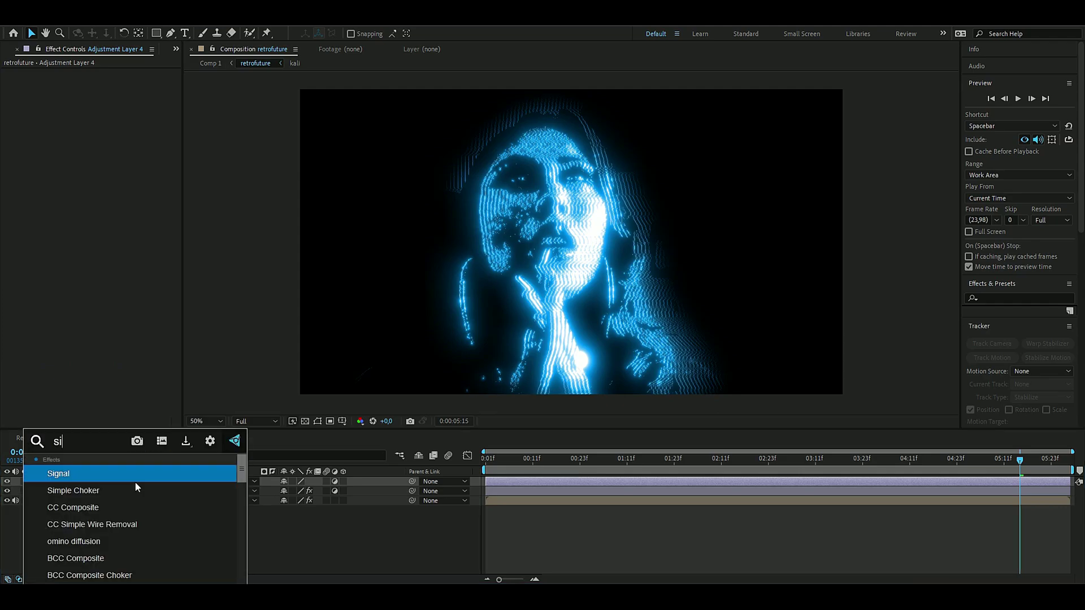
key(Return)
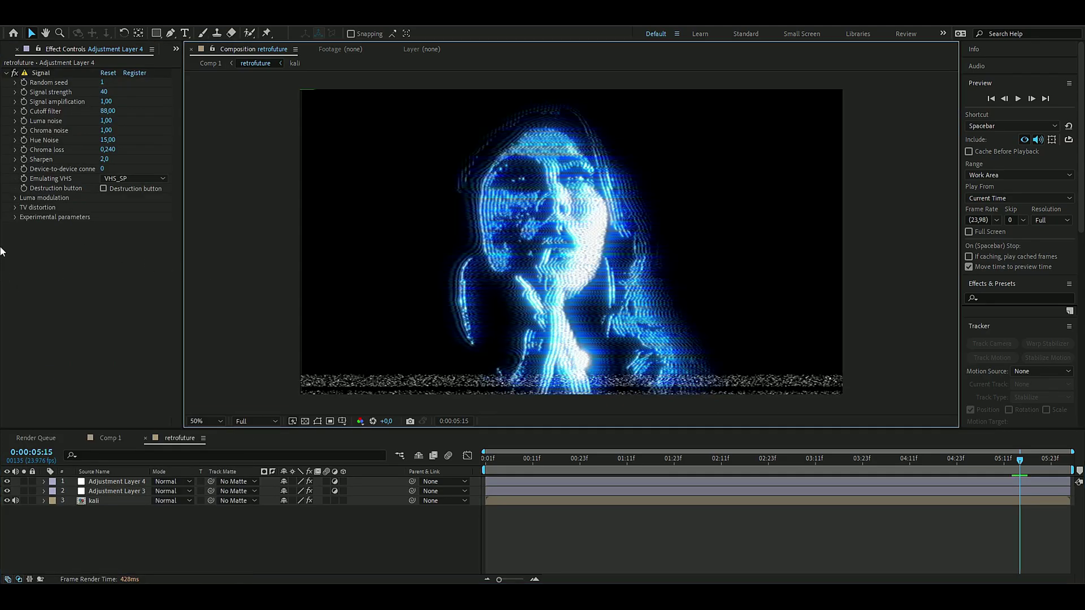
click(14, 197)
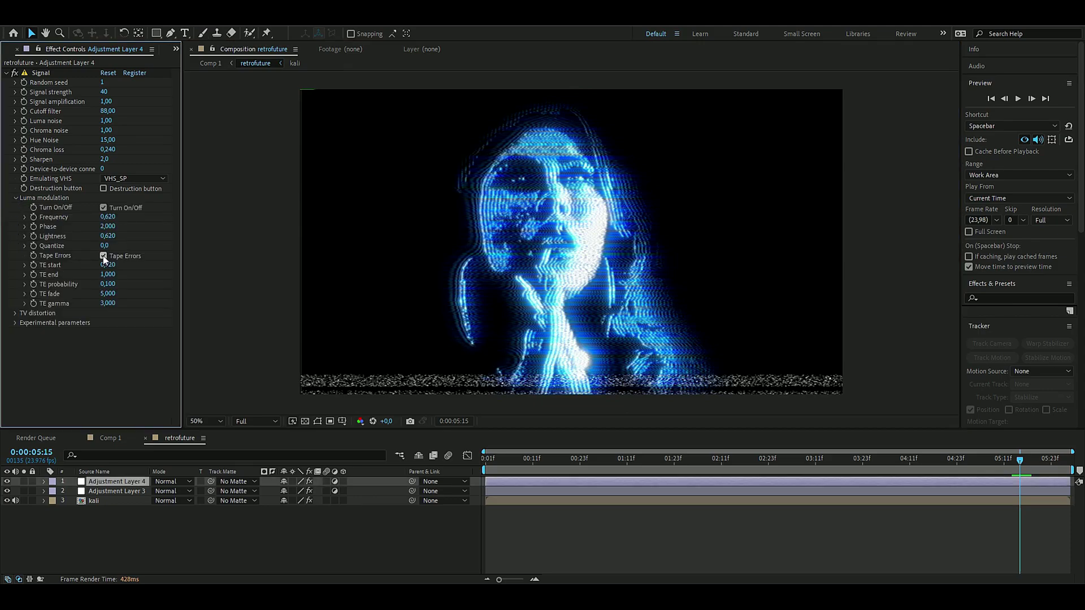
click(986, 491)
drag(1020, 463, 898, 462)
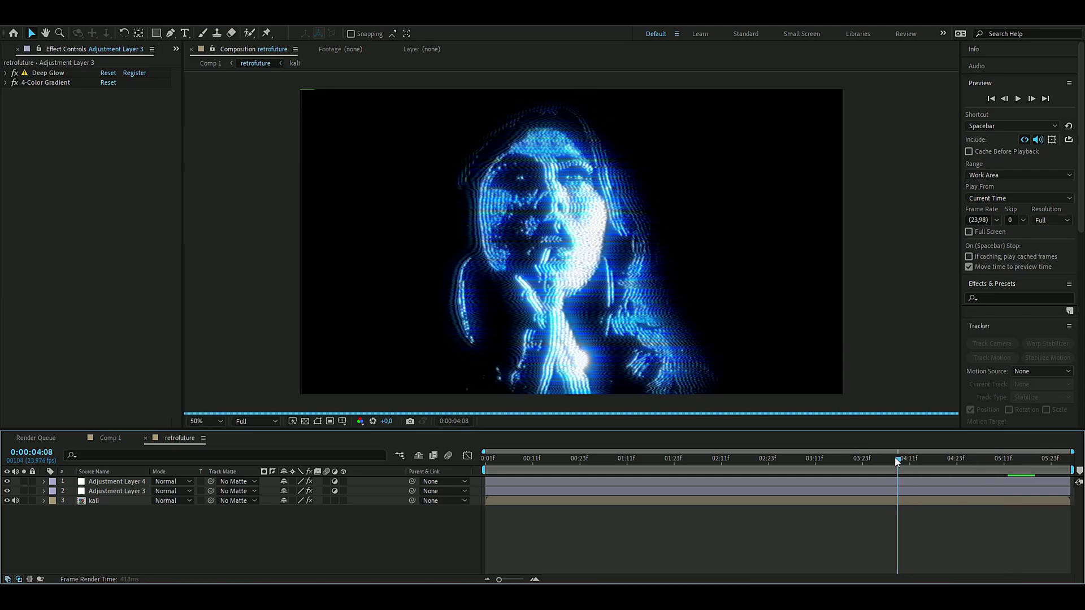
drag(898, 461, 968, 464)
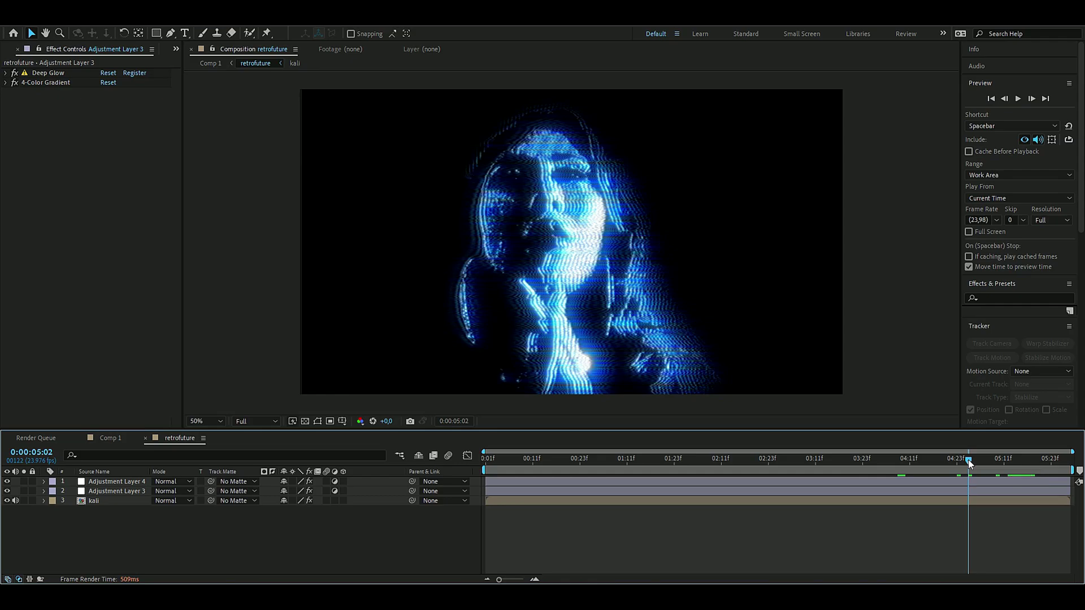
drag(969, 463, 1000, 462)
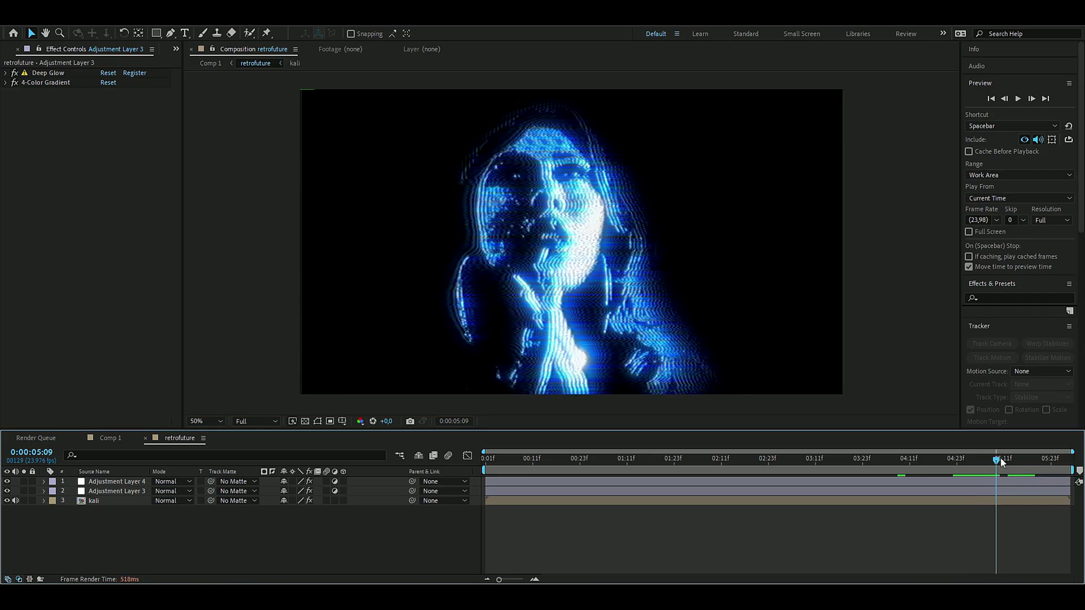